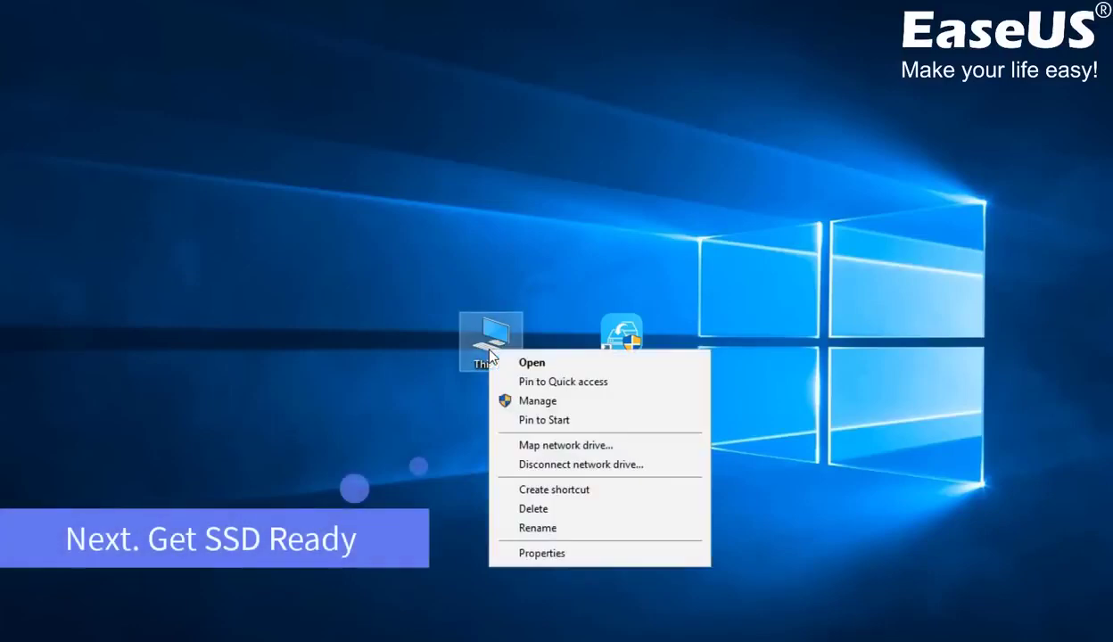
- Open Disk Management from This PC's Manage window, dismissing the Initialize Disk prompt for now
click(535, 403)
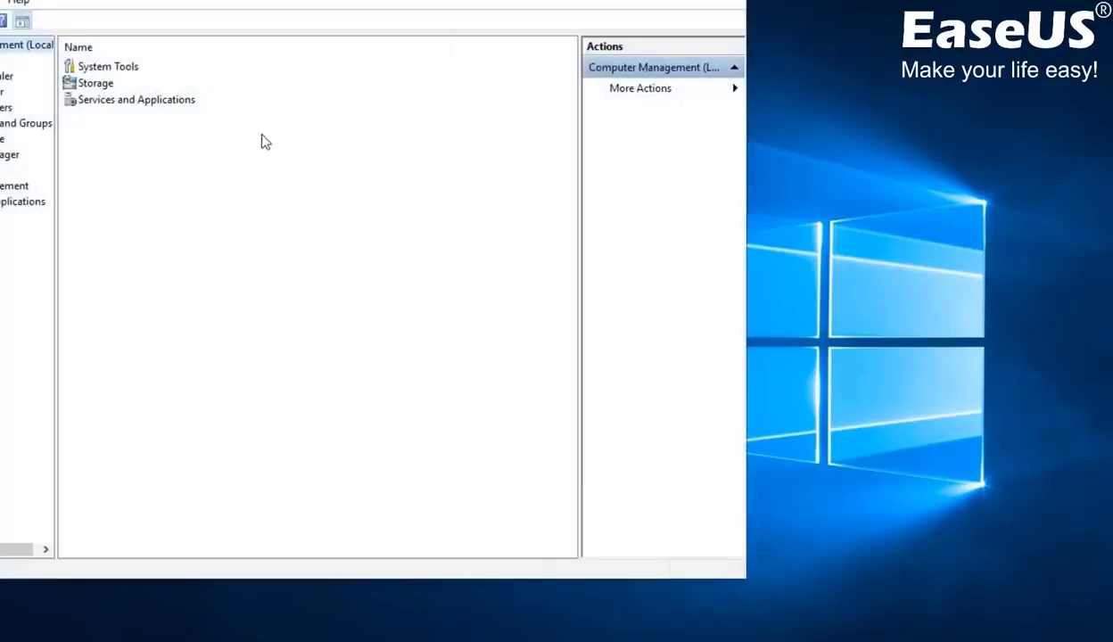
drag(203, 2, 459, 65)
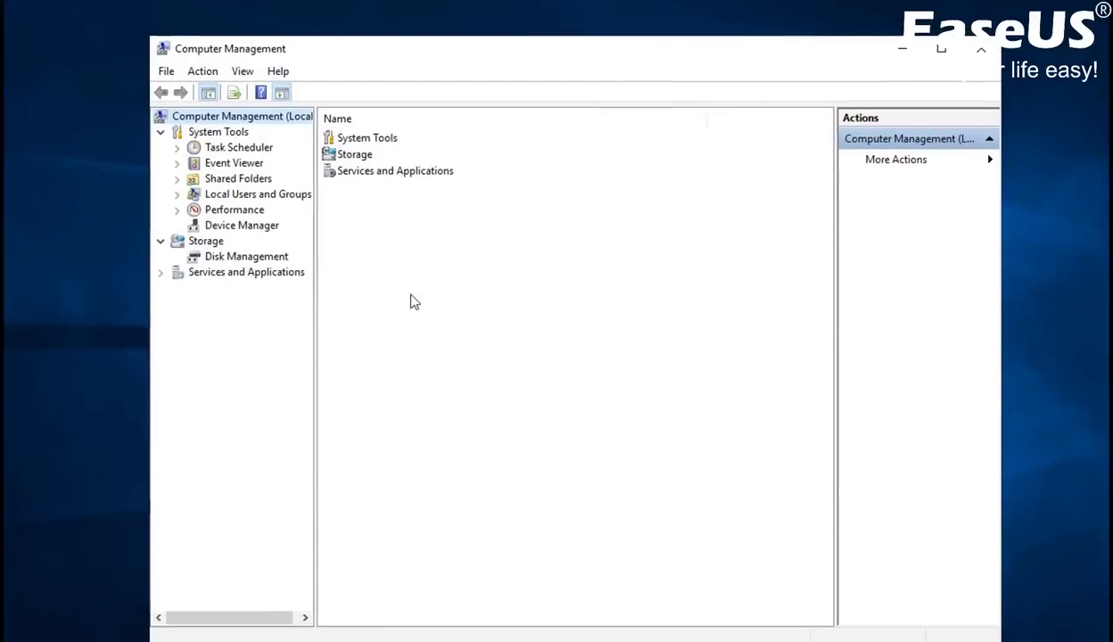
click(271, 258)
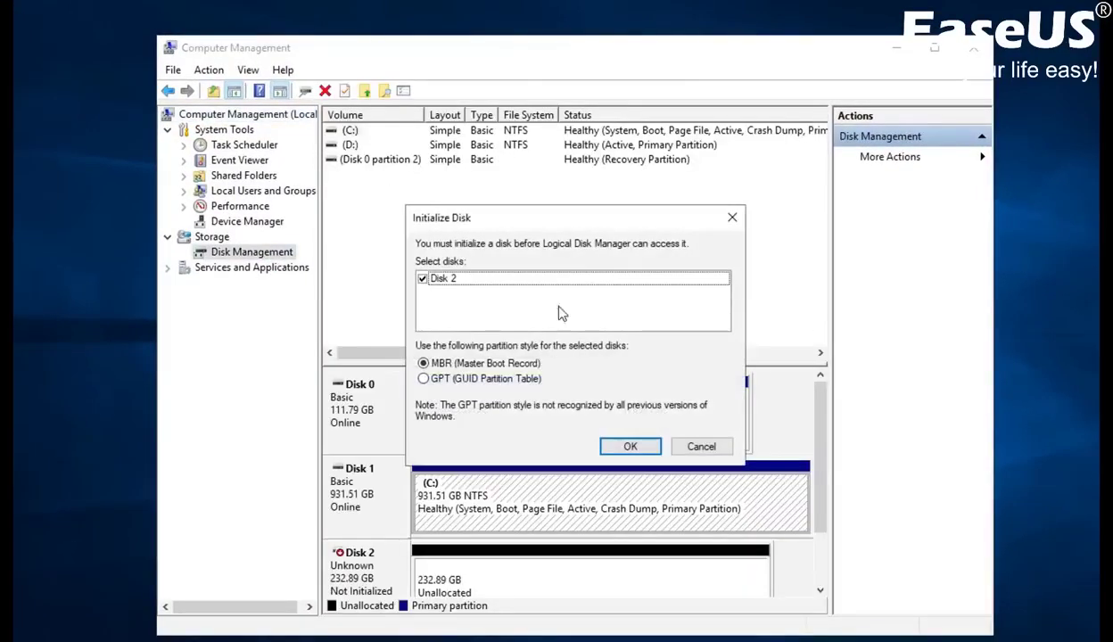
click(732, 219)
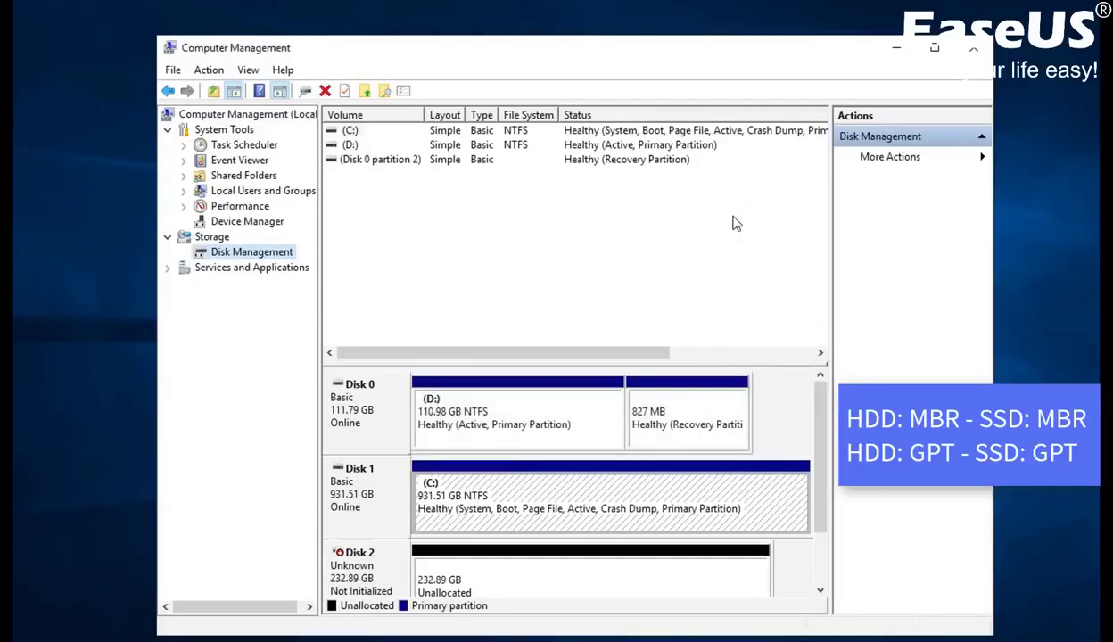
- Check Disk 1's Volumes properties to confirm the 931.51 GB disk uses MBR
click(363, 506)
right_click(363, 505)
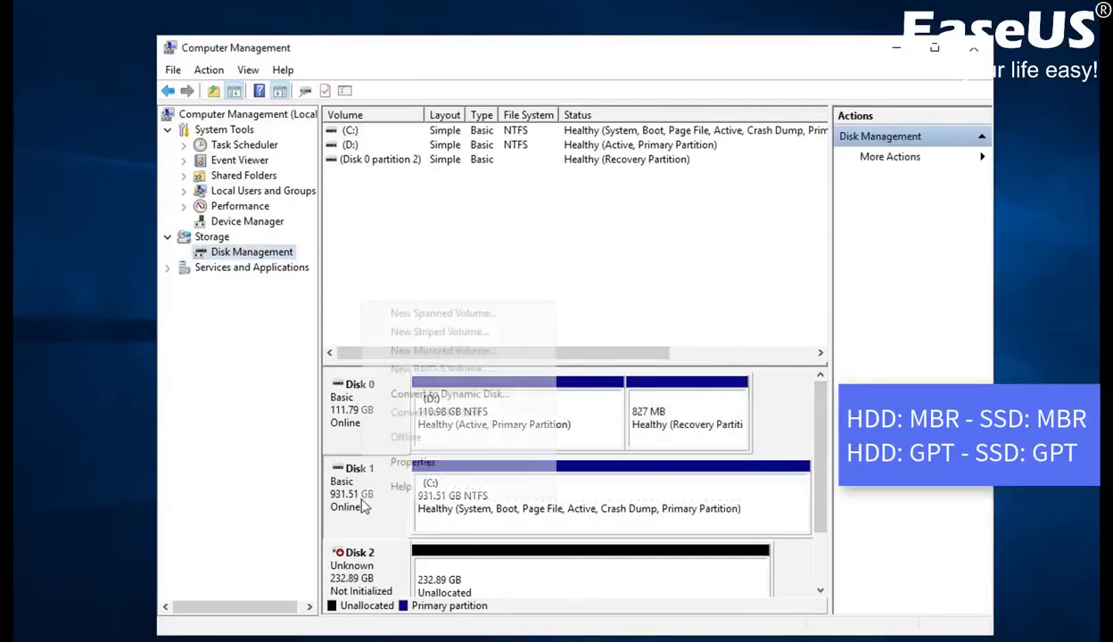
click(419, 464)
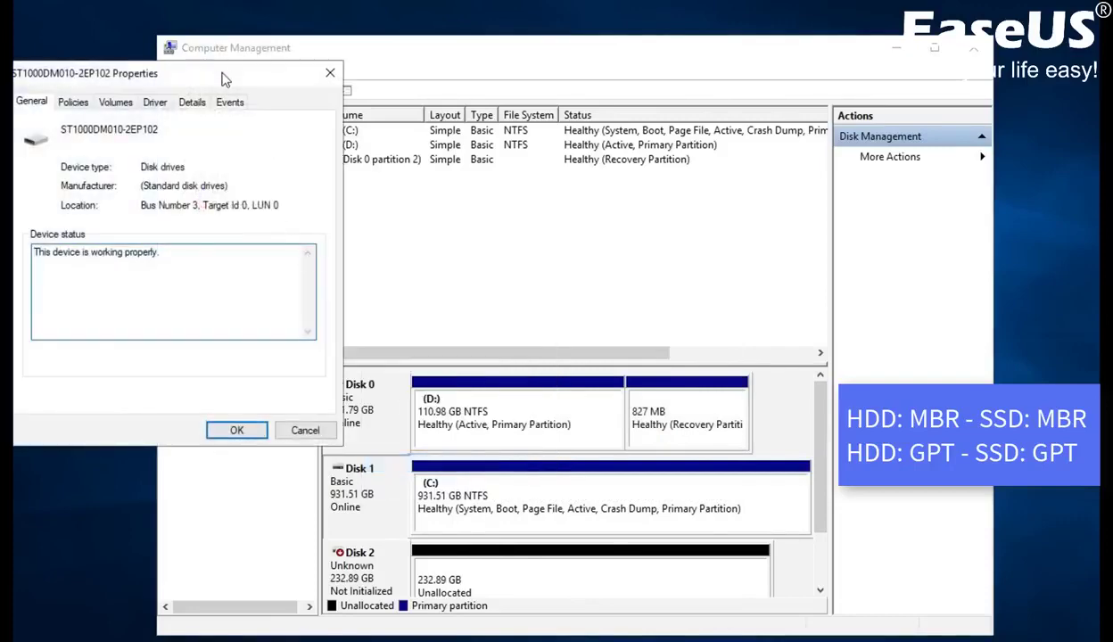
mouse_move(223, 78)
mouse_down()
mouse_move(539, 124)
mouse_move(631, 181)
mouse_move(629, 211)
mouse_up()
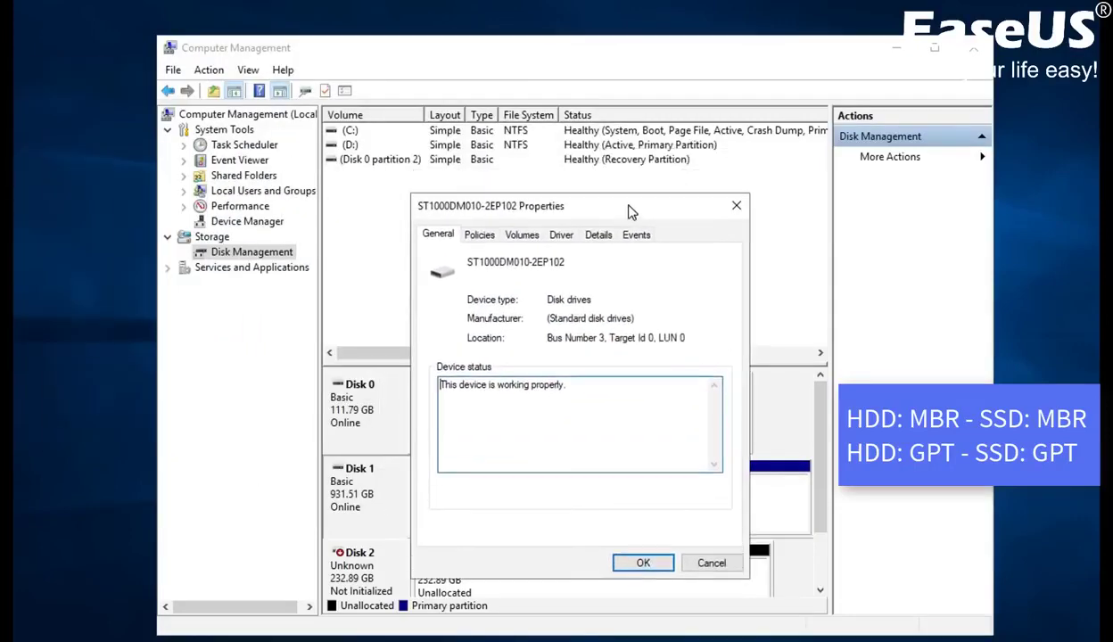
click(527, 235)
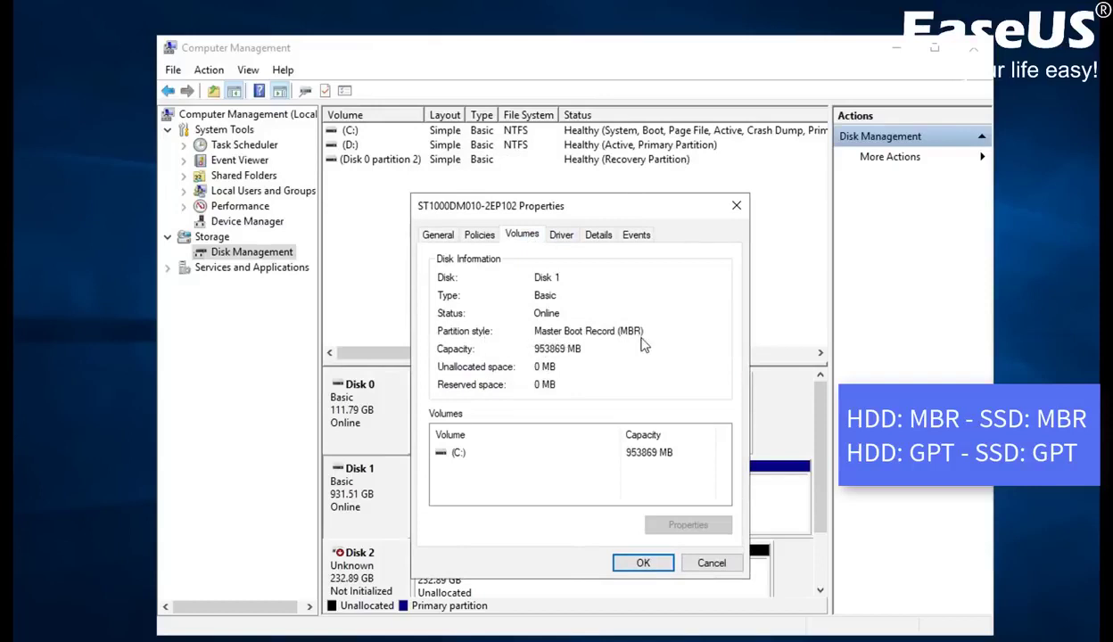
click(640, 565)
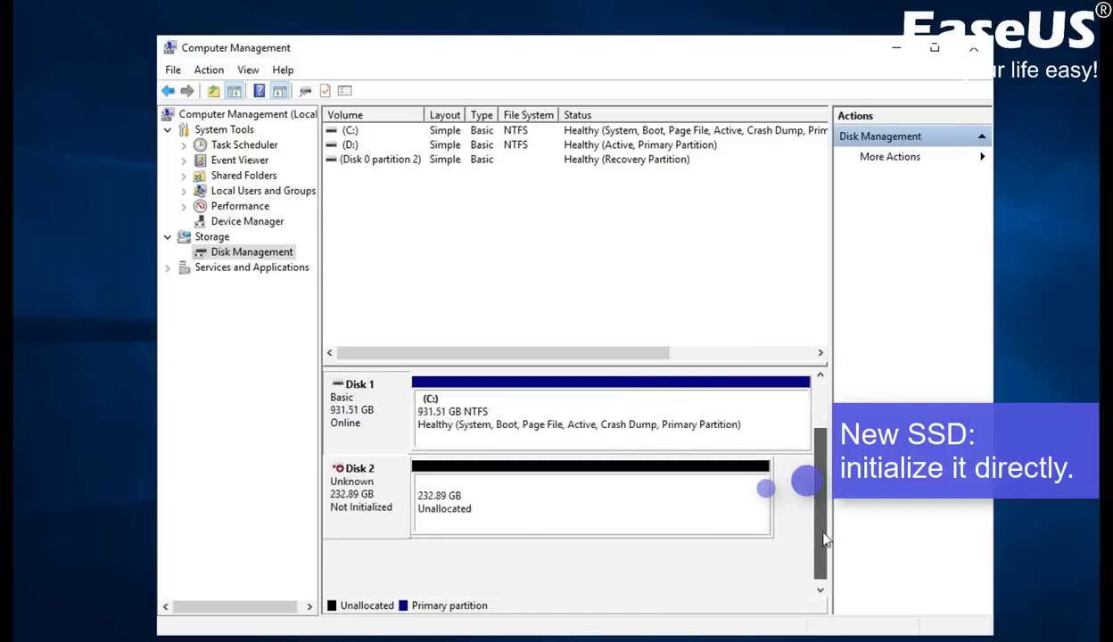
- Initialize the new 232.89 GB Disk 2 with the MBR partition style
drag(819, 459, 820, 504)
right_click(365, 492)
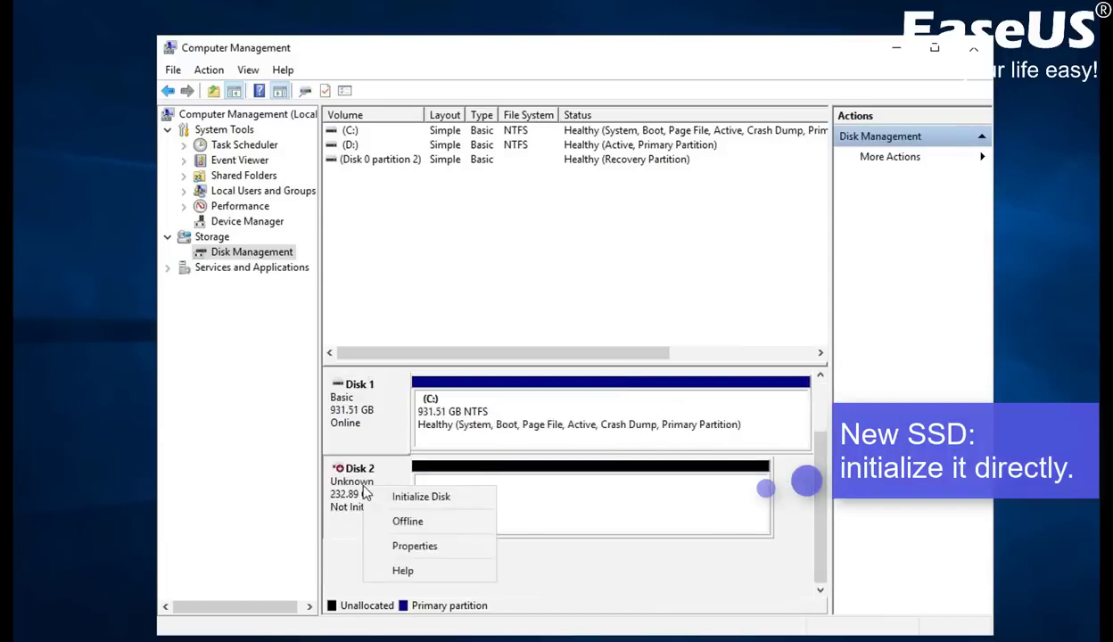
click(406, 502)
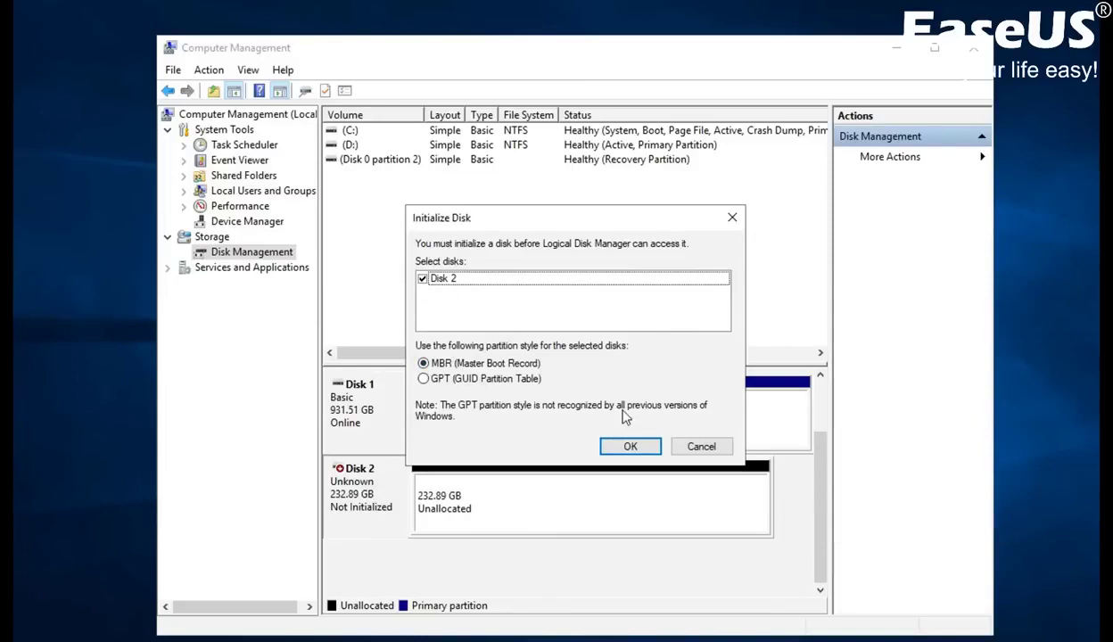
click(631, 448)
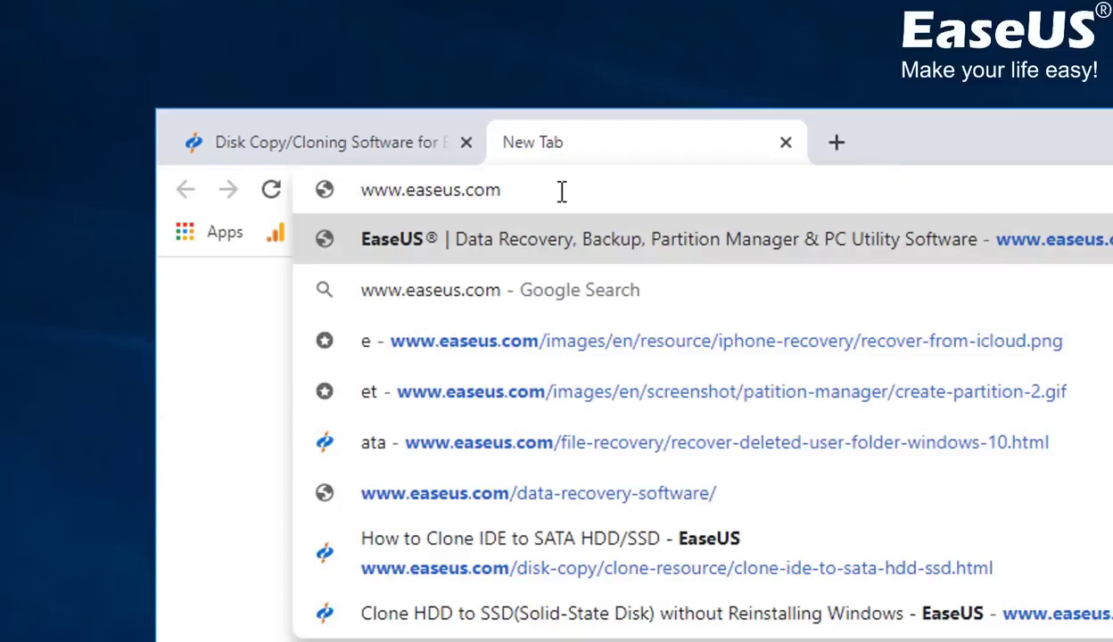
- Download the Disk Copy Pro free trial from easeus.com, then minimize the browser
key(Return)
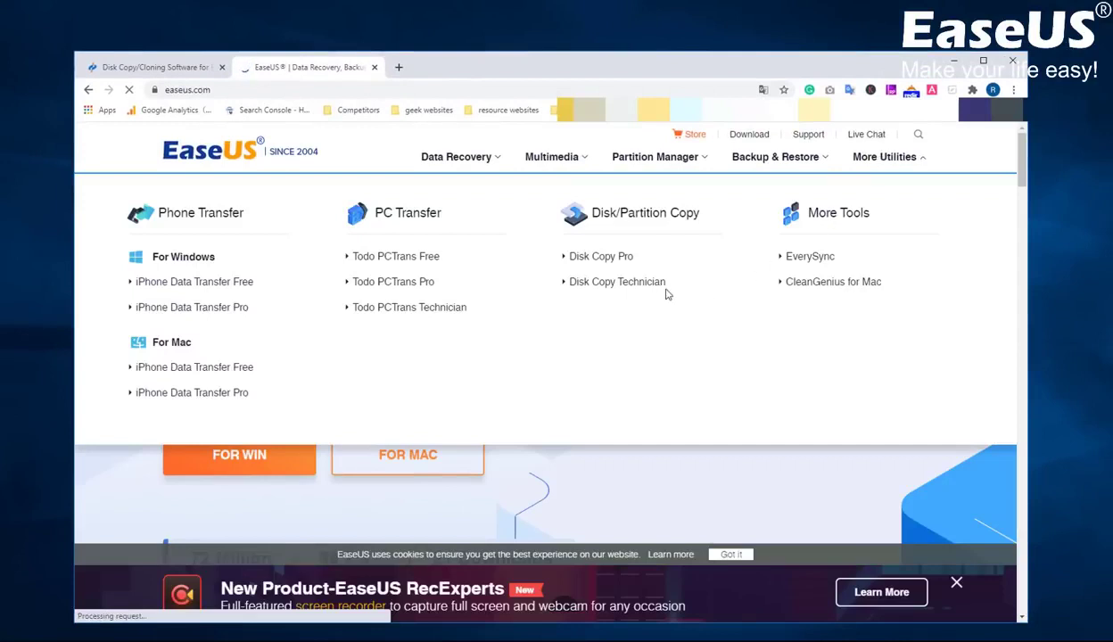
click(603, 257)
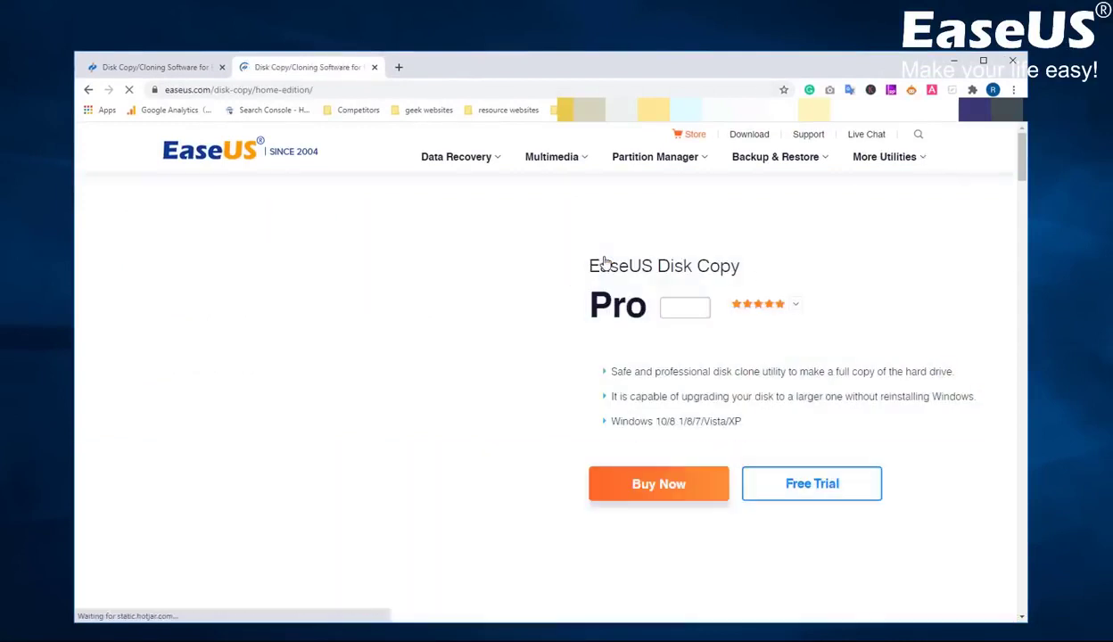
click(798, 483)
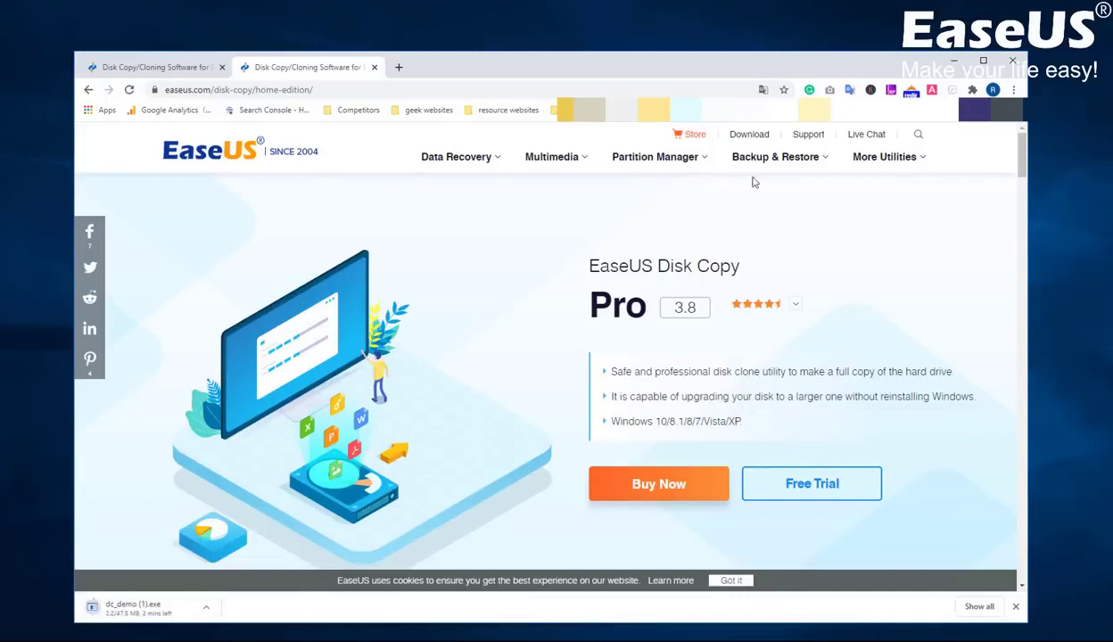
click(953, 62)
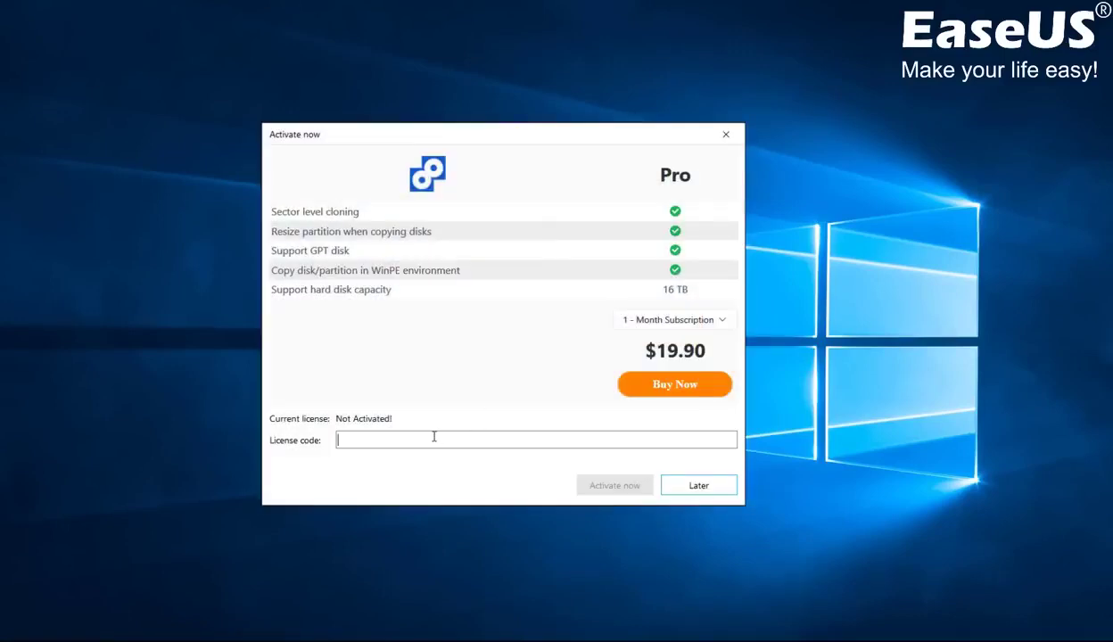
- Paste the license code and activate the Pro version
key(ctrl+v)
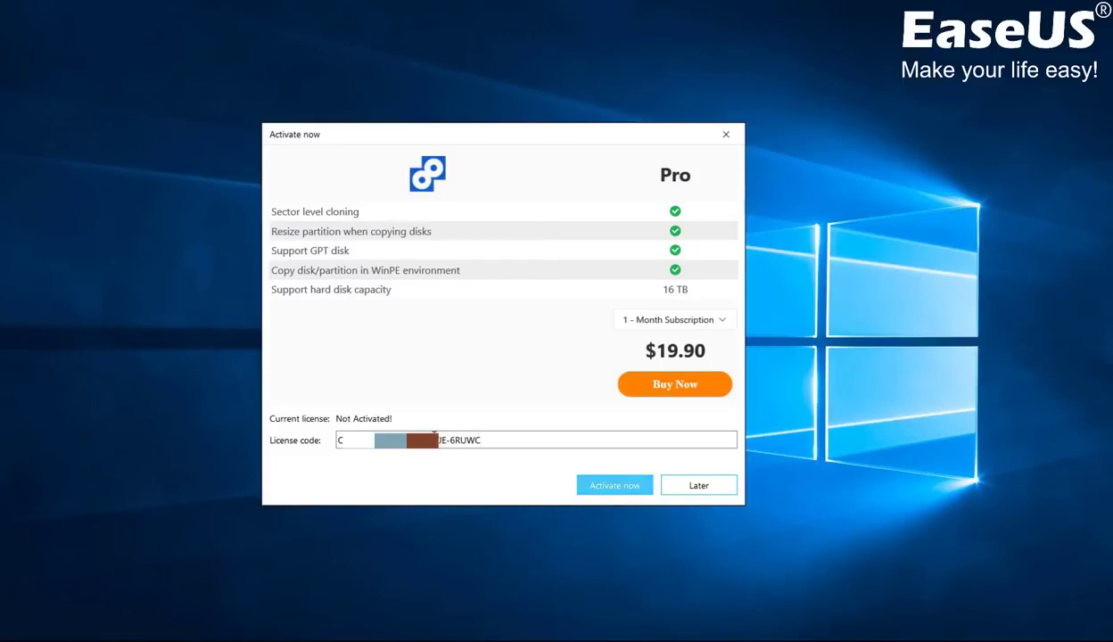
key(Return)
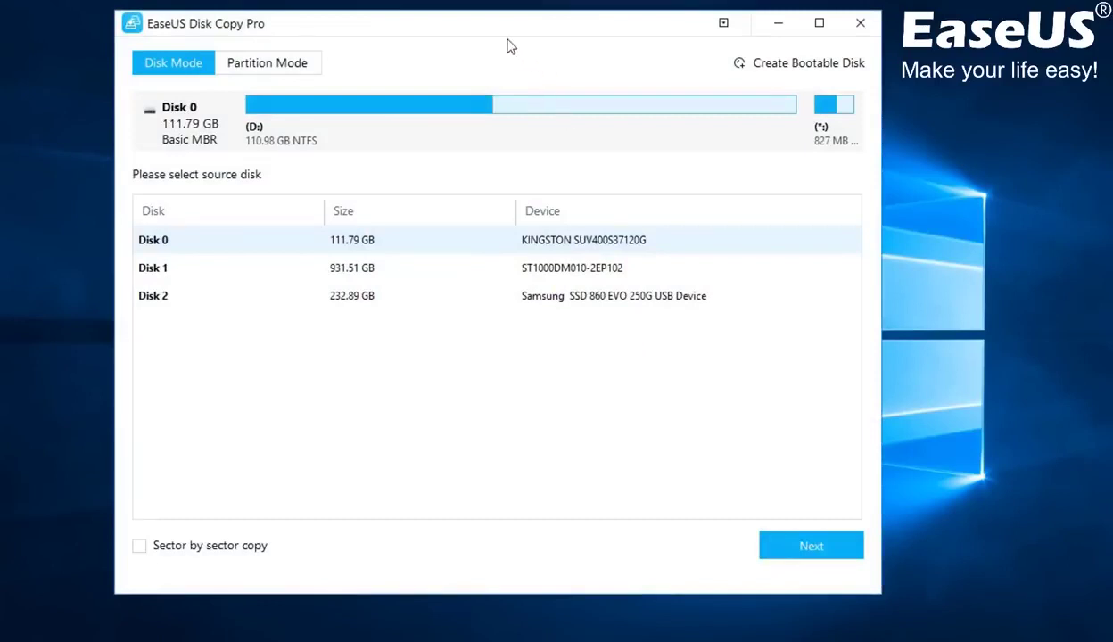
- Pick 931.51 GB Disk 1 as the source and the Samsung SSD Disk 2 as the target
drag(494, 30, 550, 43)
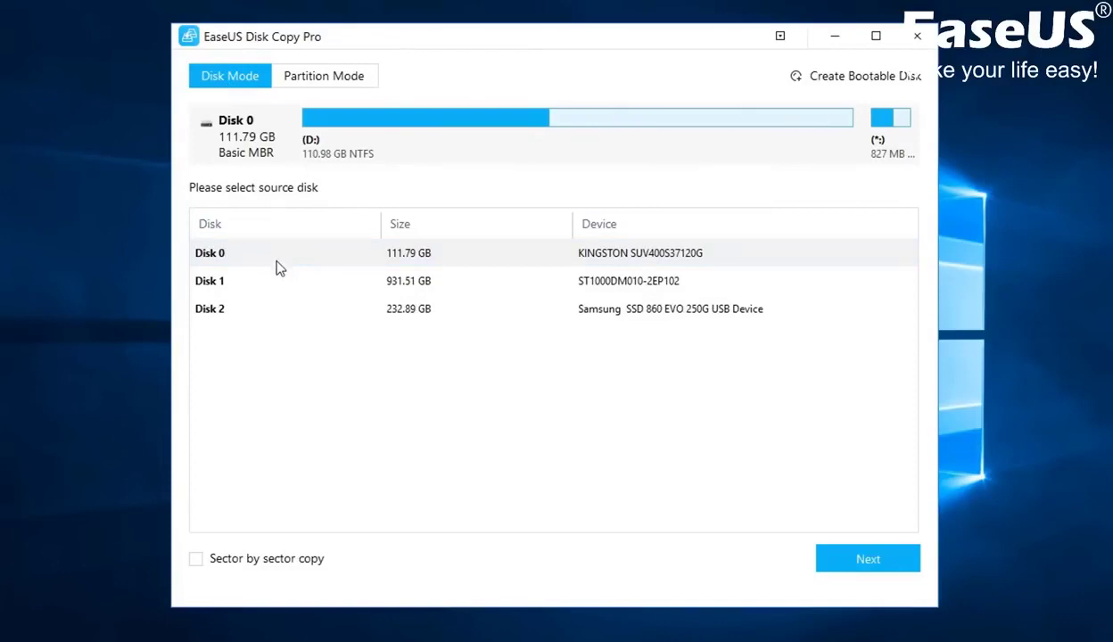
click(279, 285)
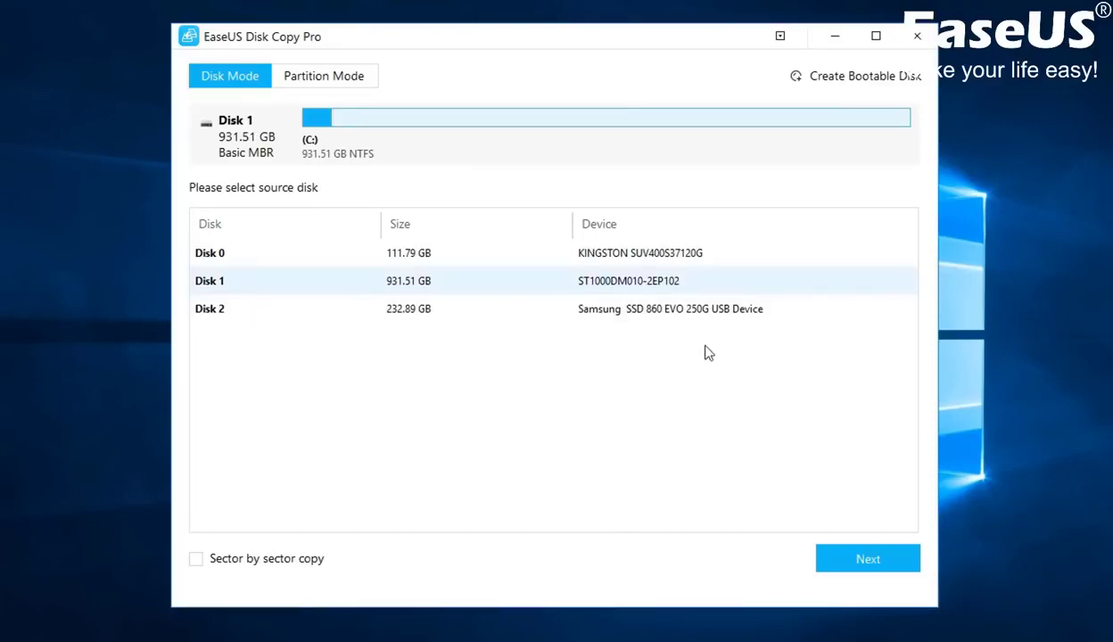
click(863, 560)
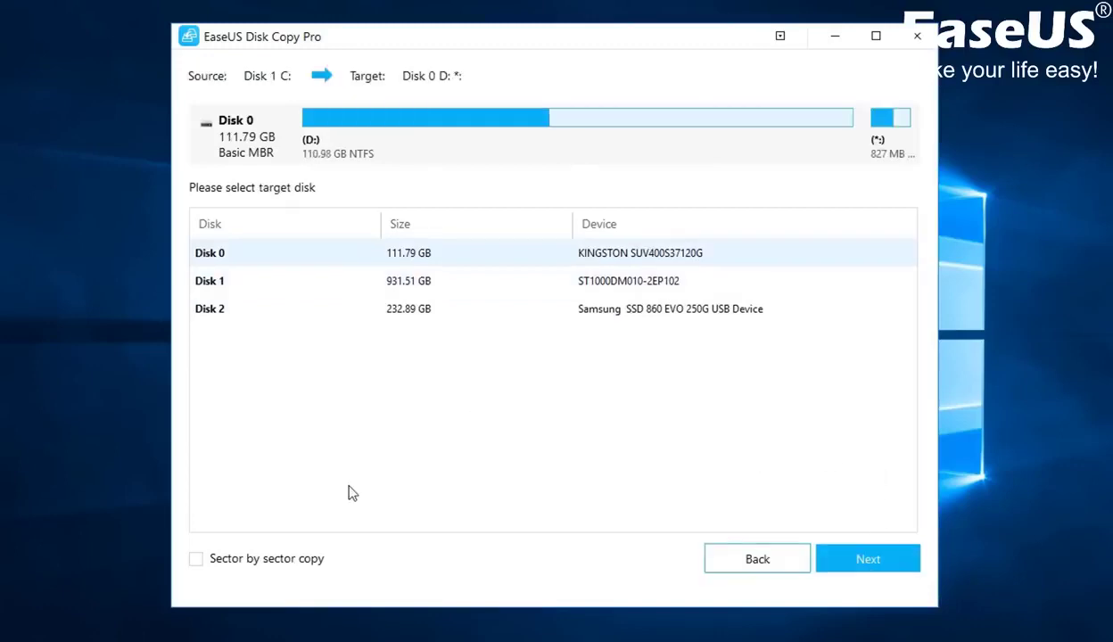
click(351, 319)
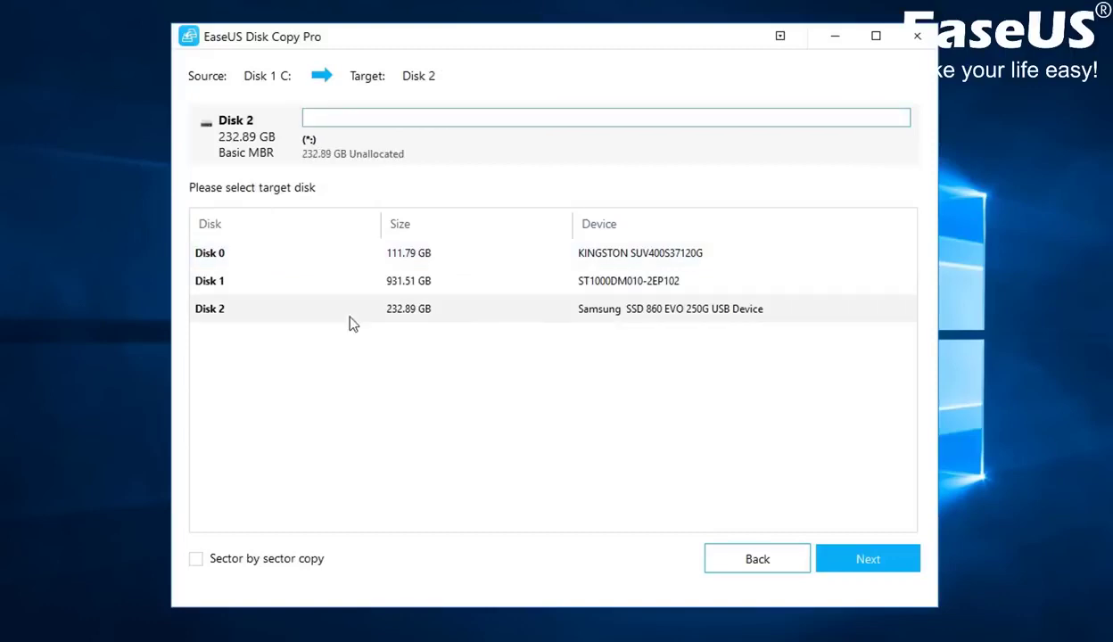
click(875, 554)
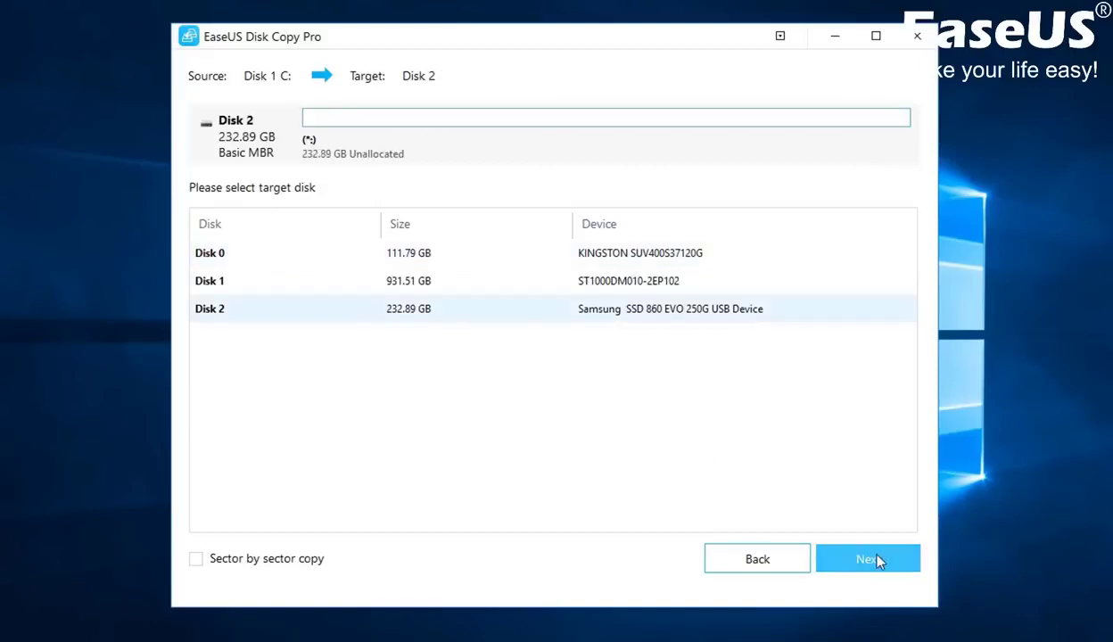
- Clone with the 'Autofit the disk' layout and the SSD target option enabled, then click Finish
click(801, 211)
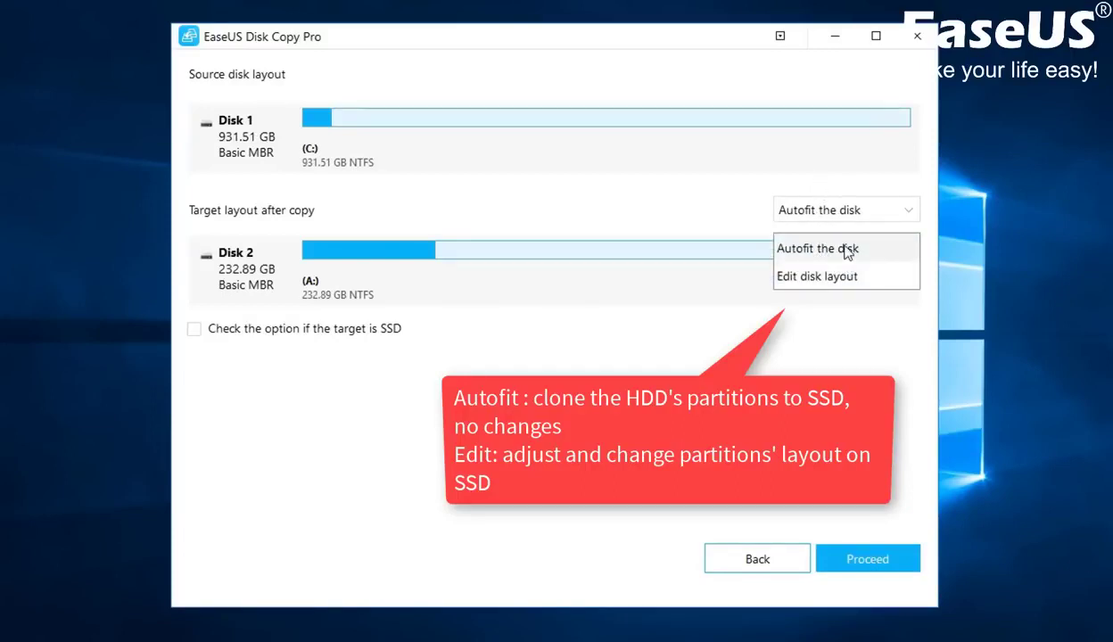
click(841, 250)
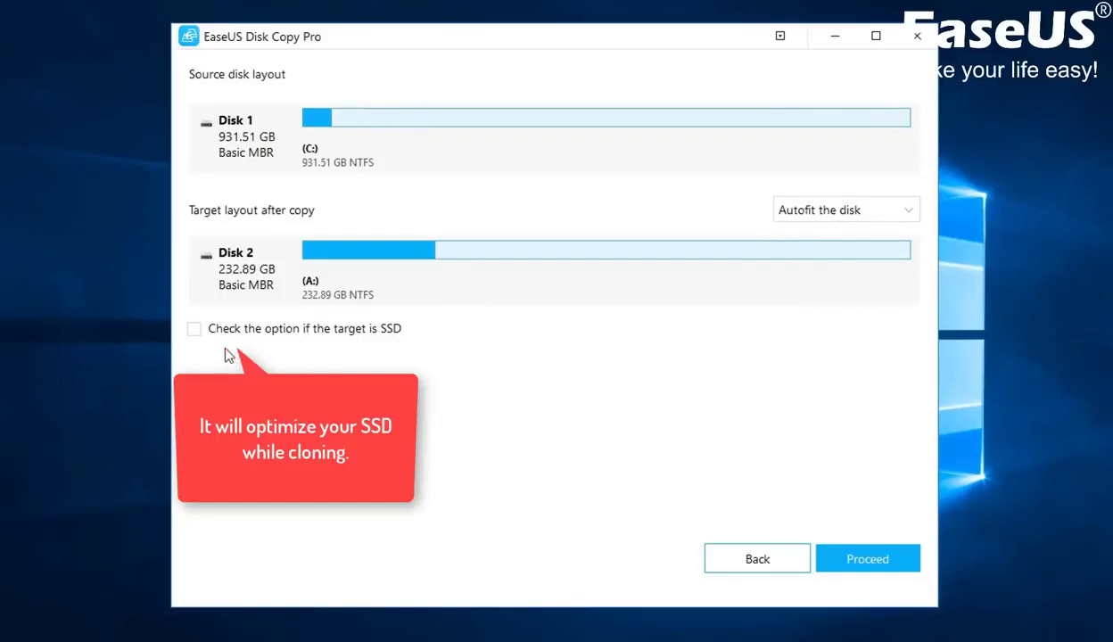
click(193, 333)
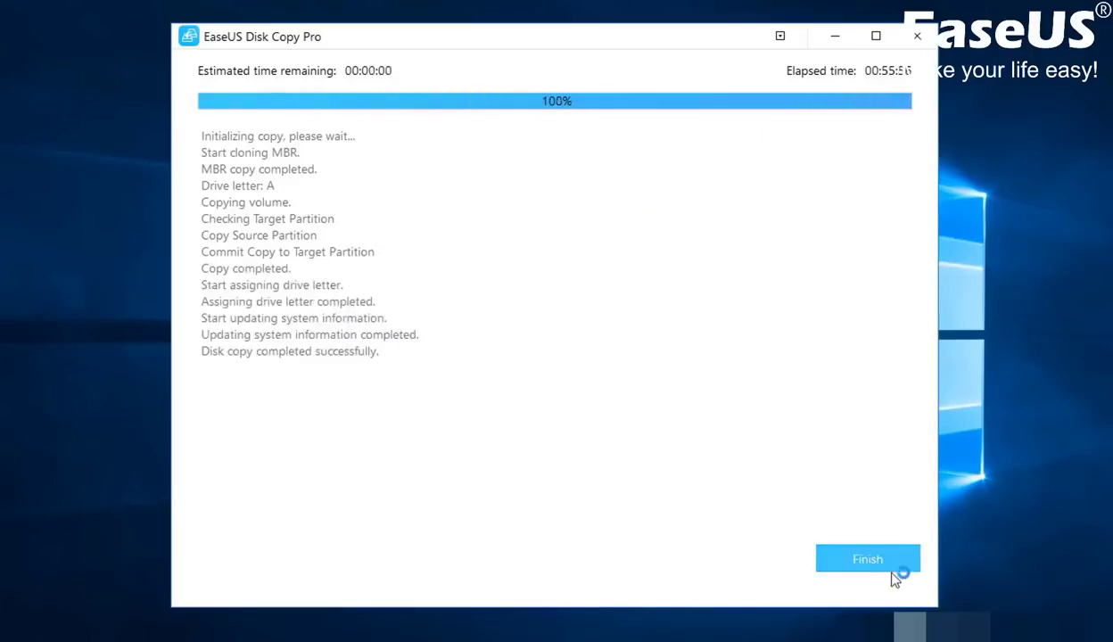
click(893, 568)
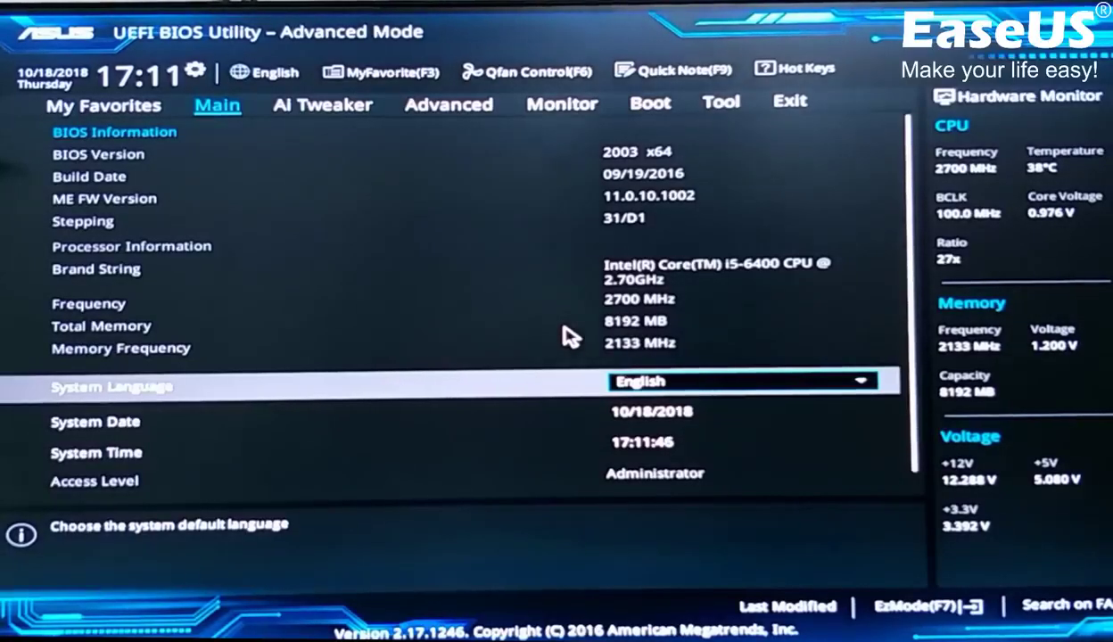
- Set Boot Option #1 to Samsung SSD 960 EVO 250GB and save with F10
key(Down)
key(Down)
key(Down)
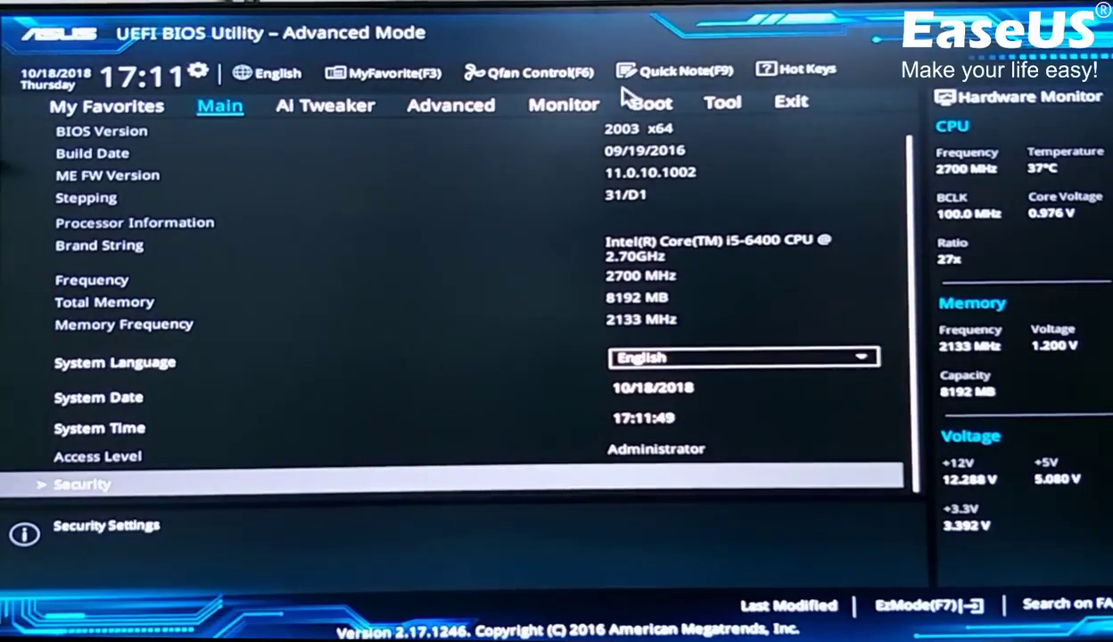
click(660, 107)
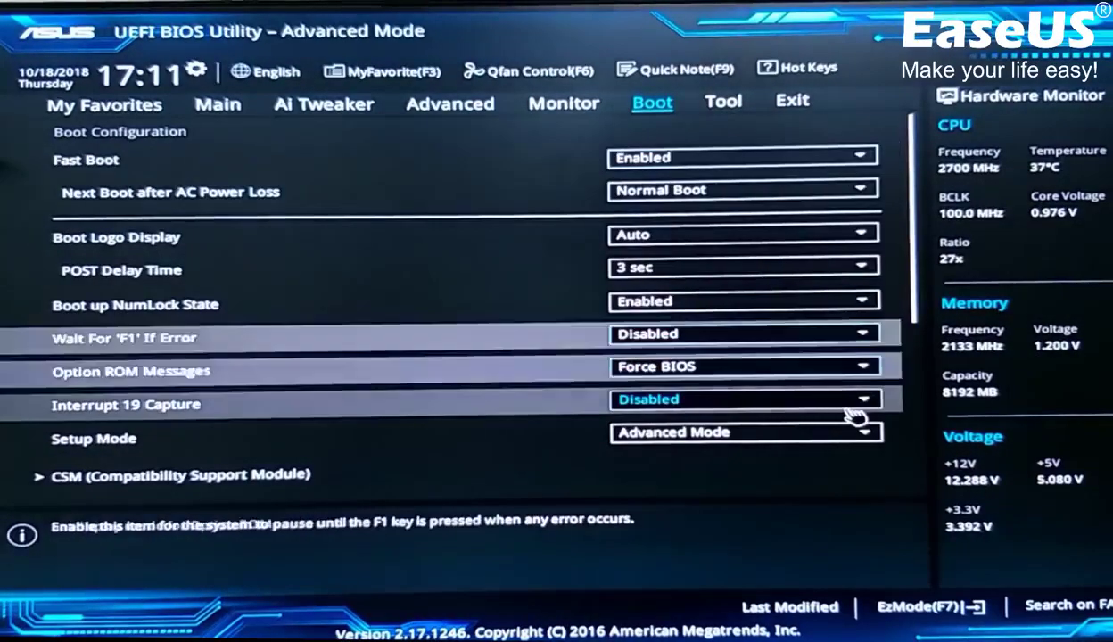
scroll(852, 426, down, 3)
scroll(865, 423, down, 3)
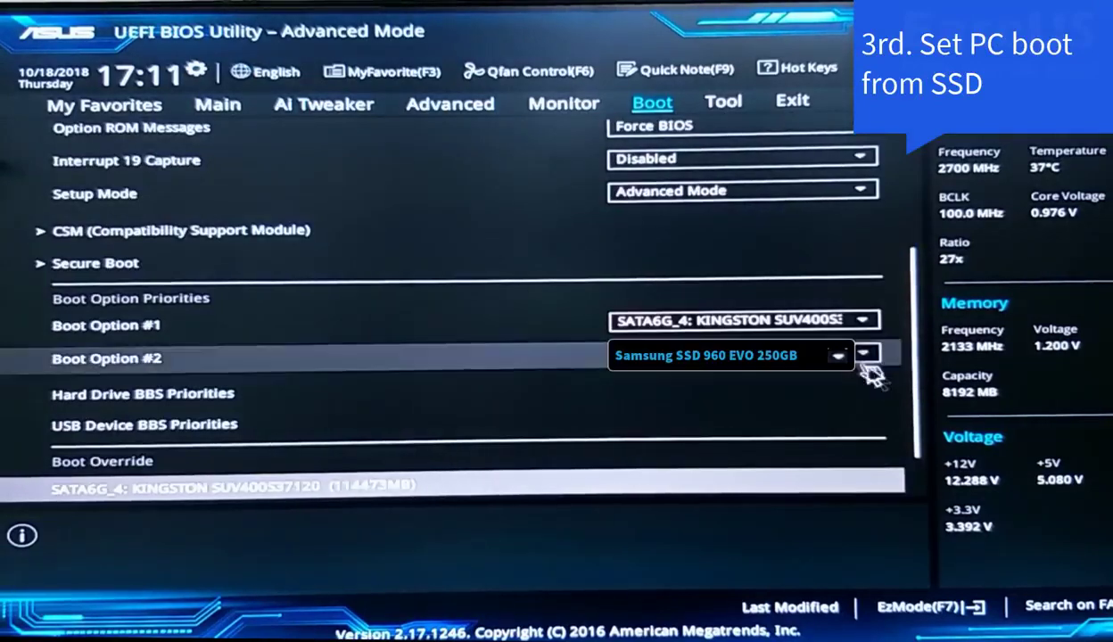
click(836, 322)
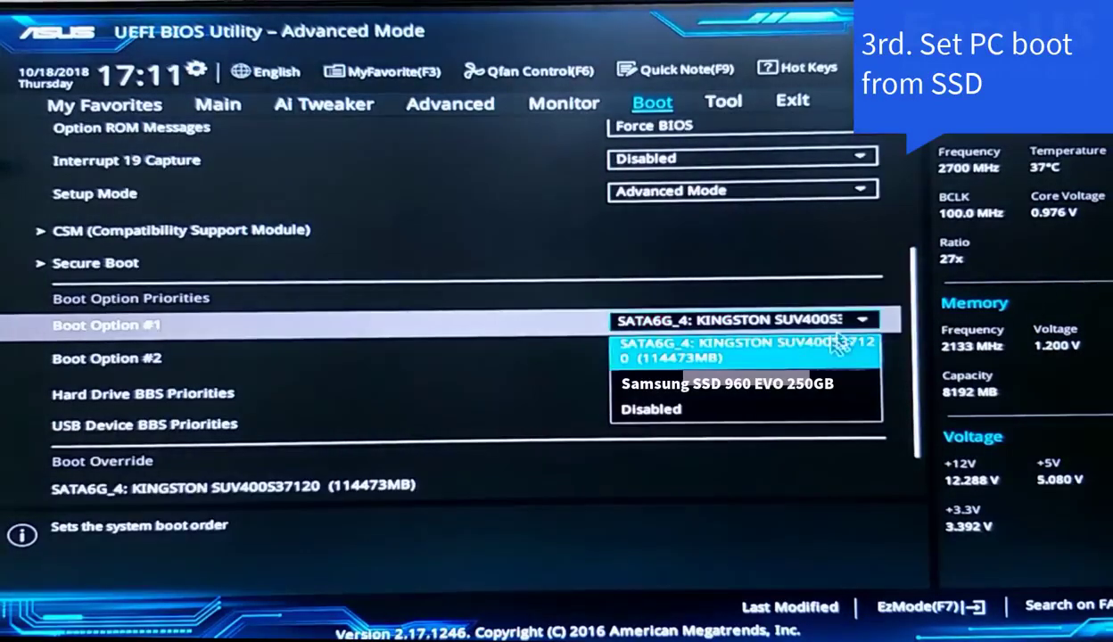
click(769, 399)
key(F10)
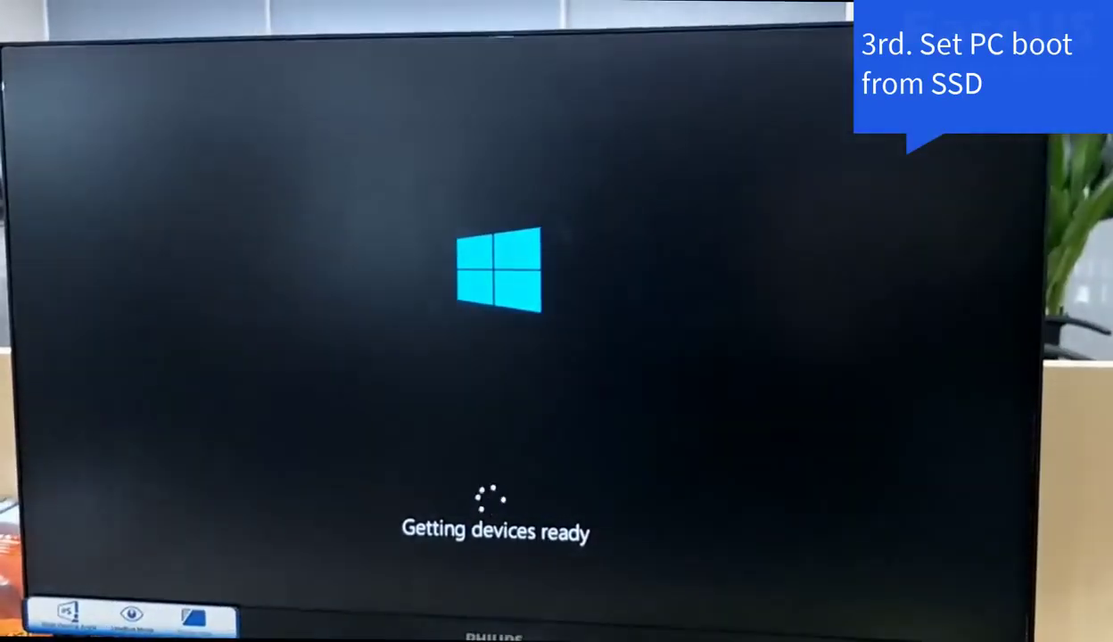
- Dismiss the Windows lock screen to reveal the sign-in password box
key(space)
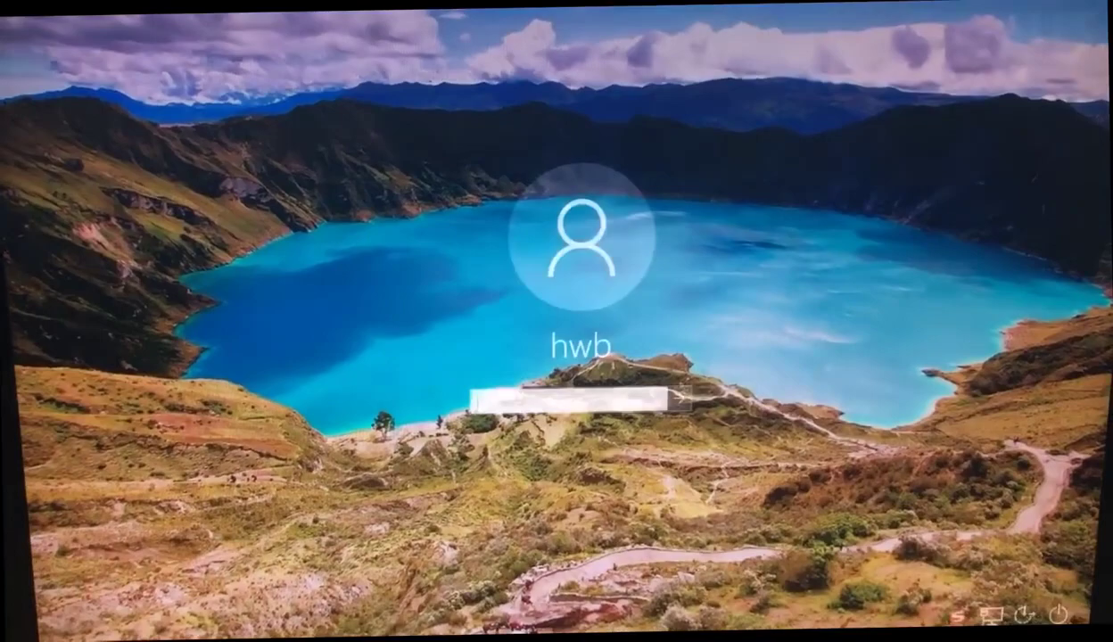